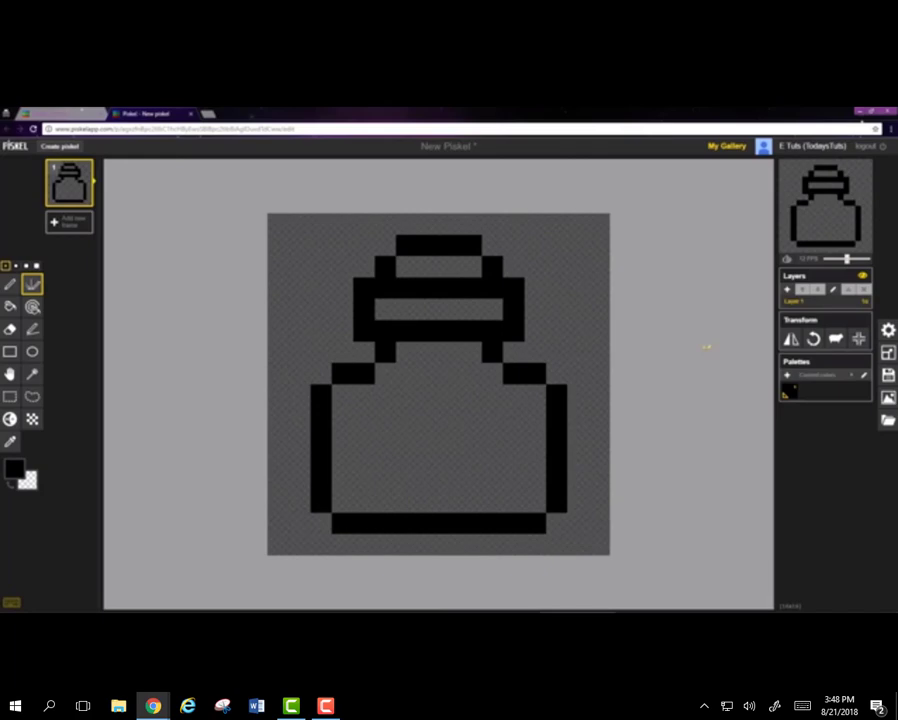
Set the primary colour to light red #ce4949 and the secondary colour to darker red #c31414.
{"action": "left_click", "coordinate": [14, 468]}
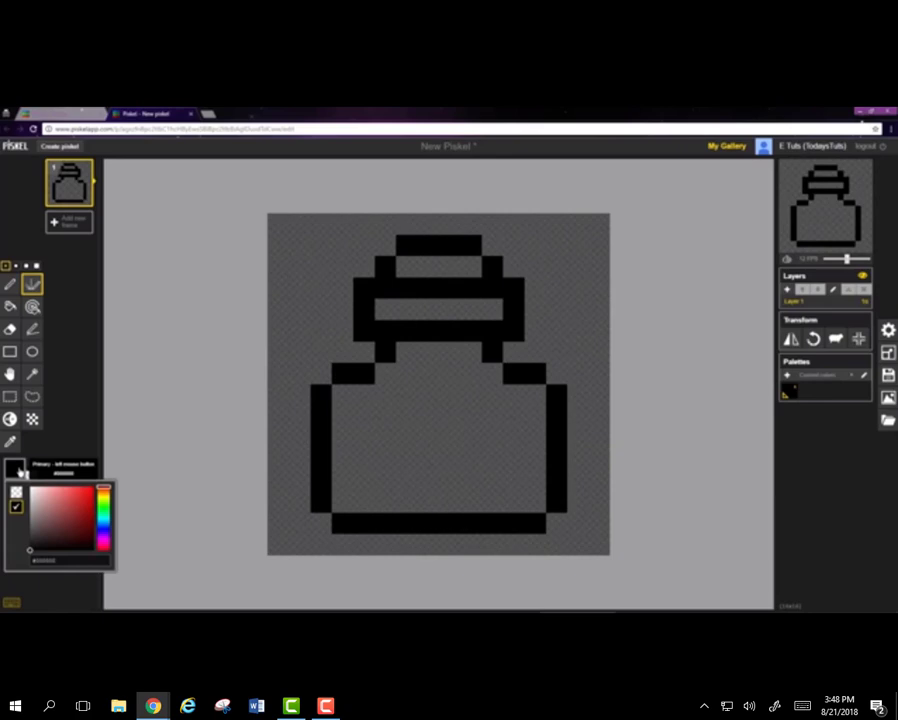
{"action": "left_click_drag", "start_coordinate": [70, 520], "coordinate": [72, 501]}
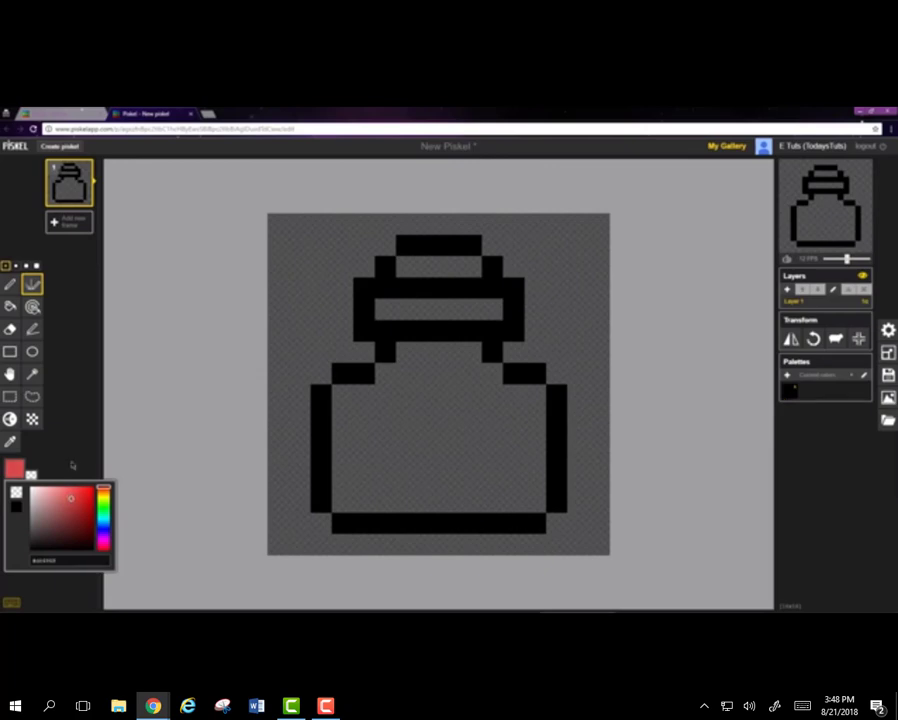
{"action": "left_click", "coordinate": [72, 465]}
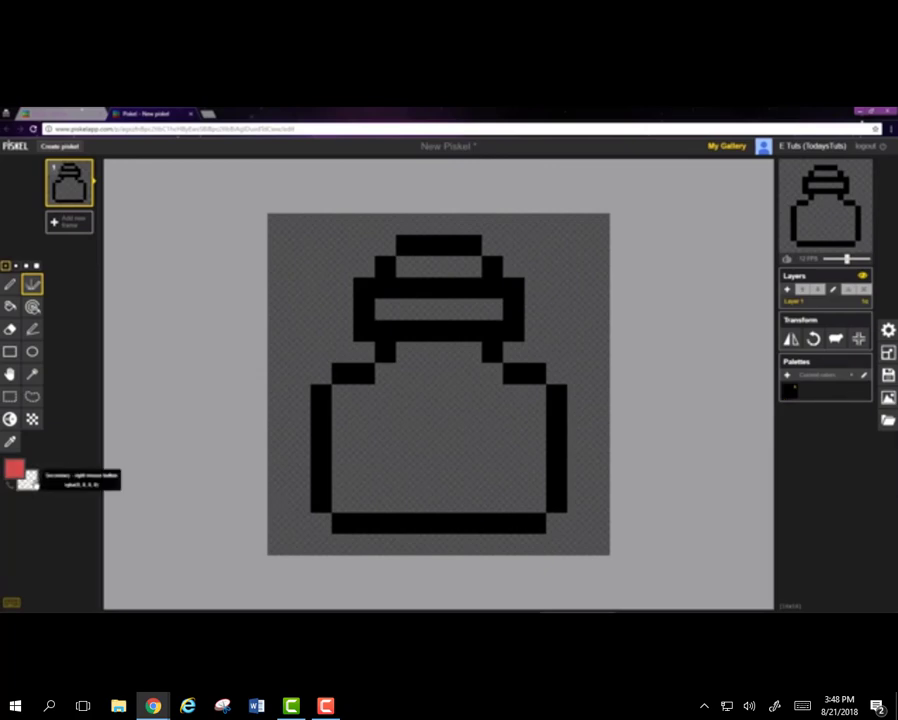
{"action": "left_click", "coordinate": [28, 479]}
{"action": "left_click", "coordinate": [99, 519]}
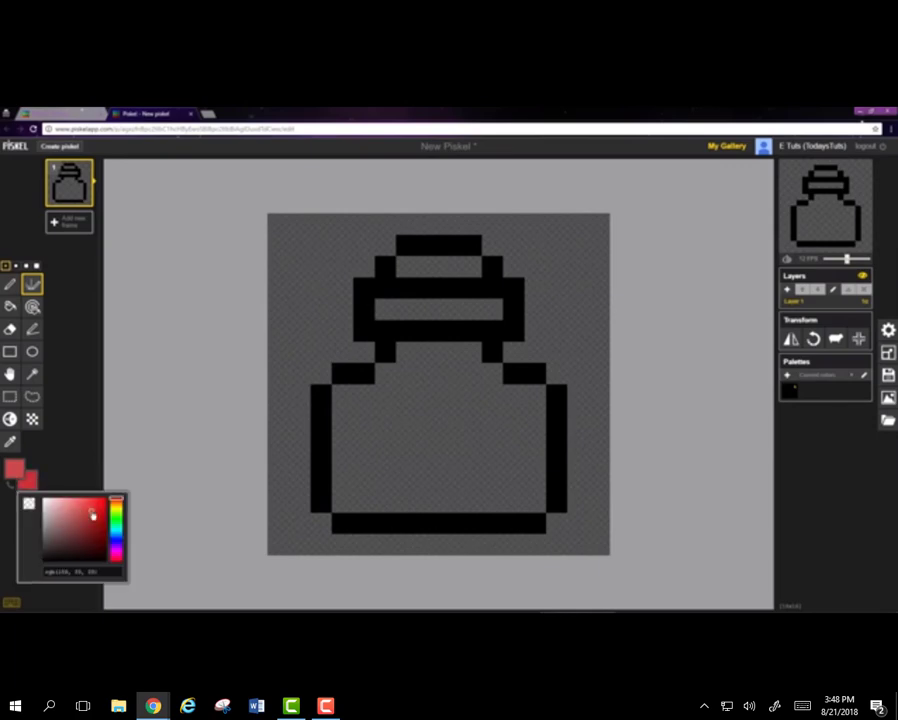
{"action": "left_click_drag", "start_coordinate": [99, 520], "coordinate": [101, 519]}
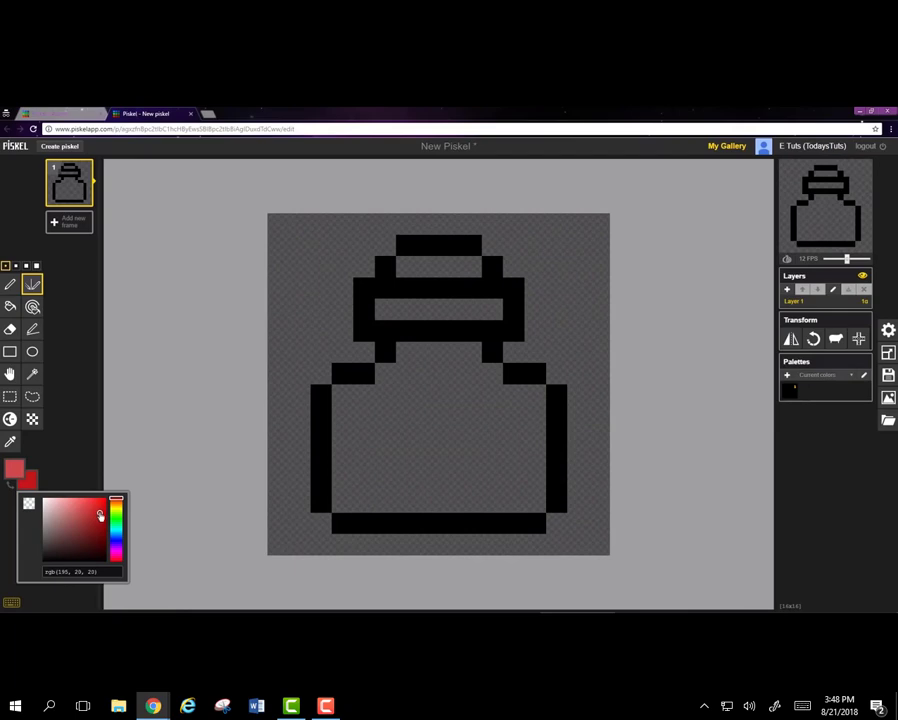
{"action": "left_click", "coordinate": [87, 468]}
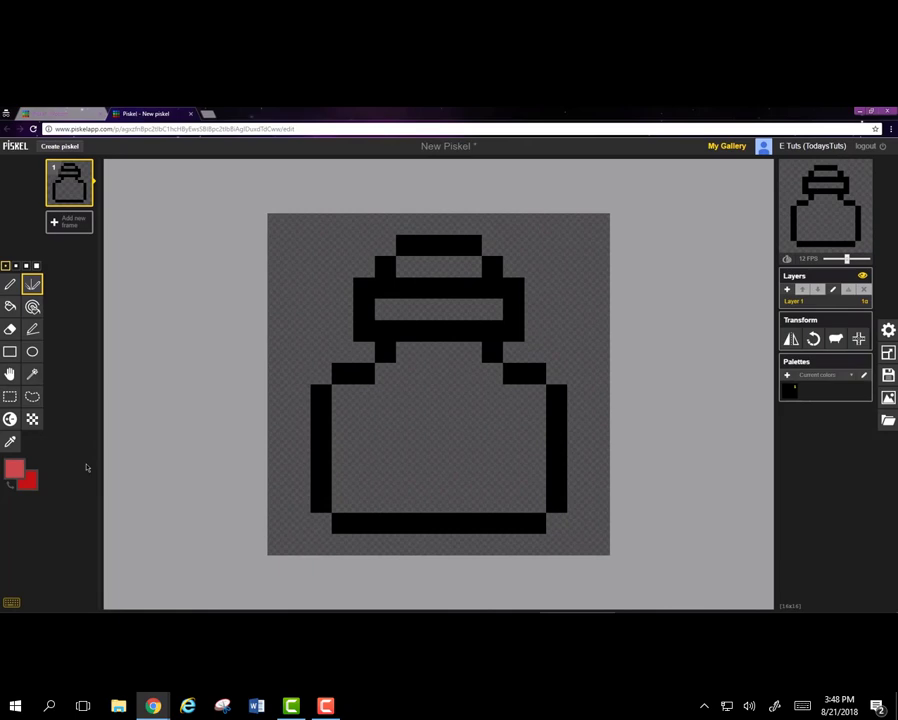
{"action": "key", "text": "p"}
{"action": "mouse_move", "coordinate": [513, 415]}
{"action": "left_mouse_down"}
{"action": "mouse_move", "coordinate": [459, 393]}
{"action": "mouse_move", "coordinate": [481, 414]}
{"action": "left_mouse_up"}
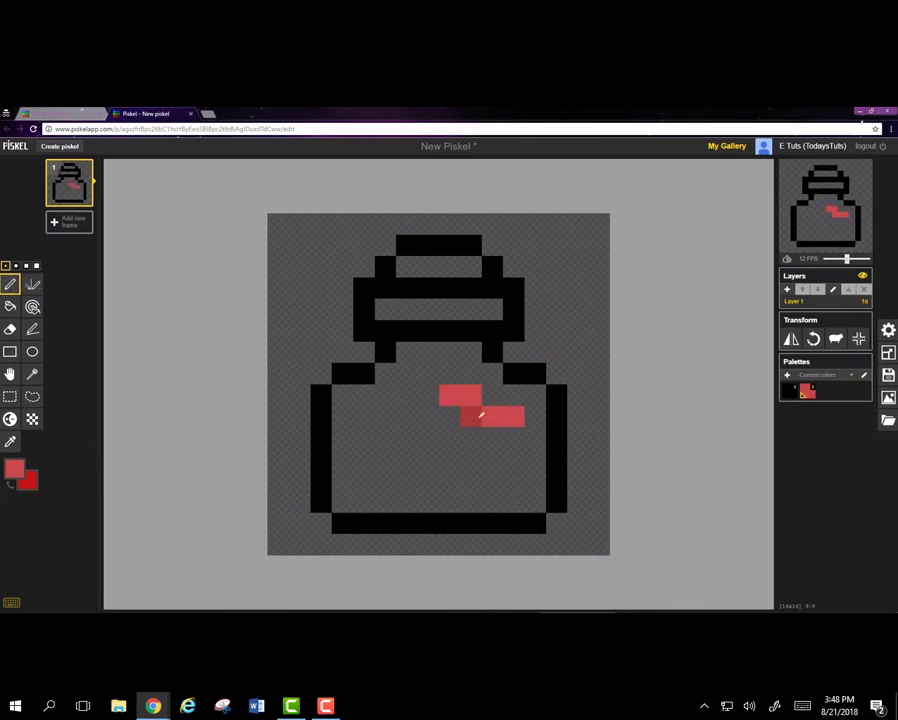
{"action": "mouse_move", "coordinate": [383, 436]}
{"action": "left_mouse_down"}
{"action": "mouse_move", "coordinate": [406, 470]}
{"action": "mouse_move", "coordinate": [358, 420]}
{"action": "left_mouse_up"}
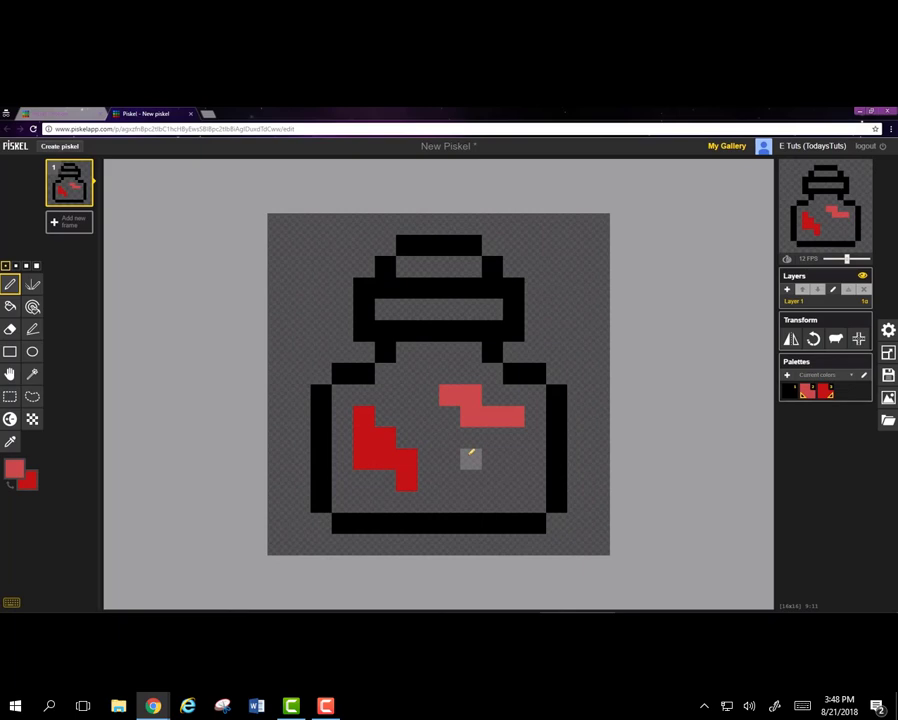
{"action": "key", "text": "ctrl+z"}
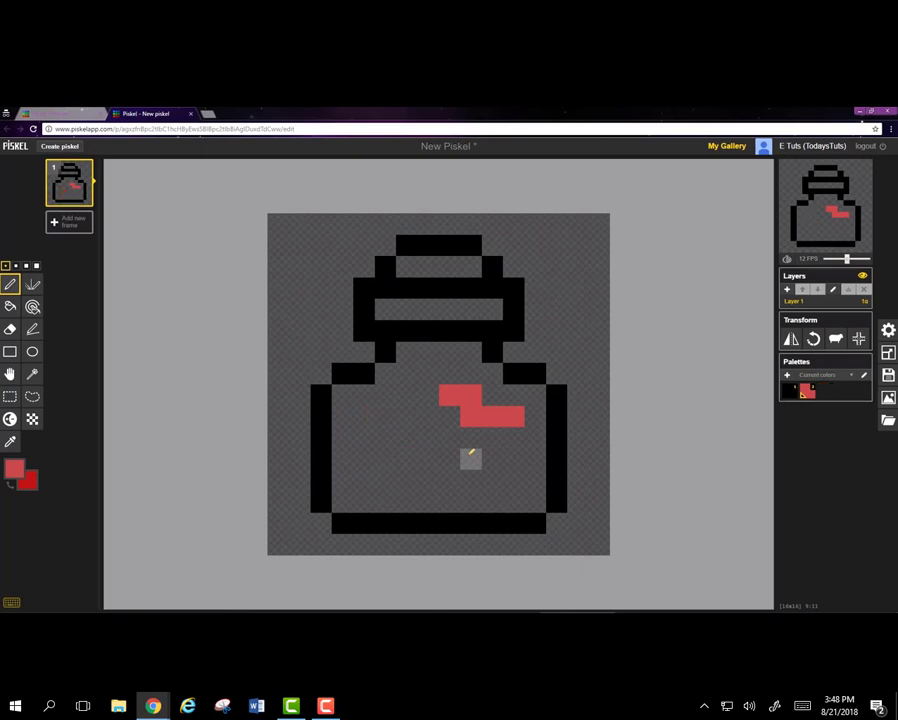
{"action": "key", "text": "ctrl+z"}
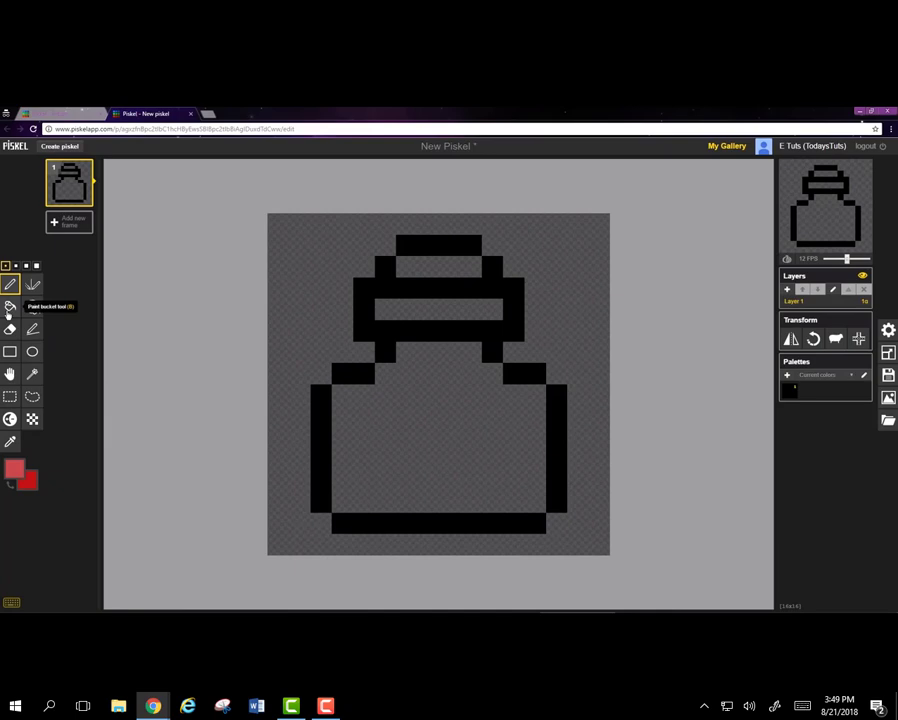
Fill the inside of the bottle body with the primary light red using the Paint bucket tool.
{"action": "left_click", "coordinate": [9, 308]}
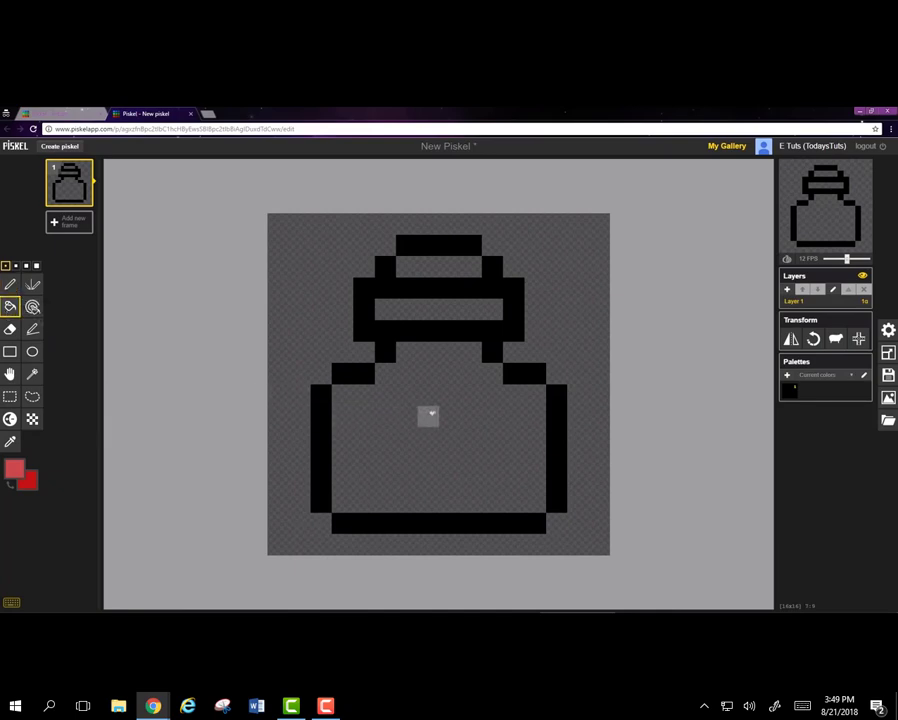
{"action": "left_click", "coordinate": [431, 413]}
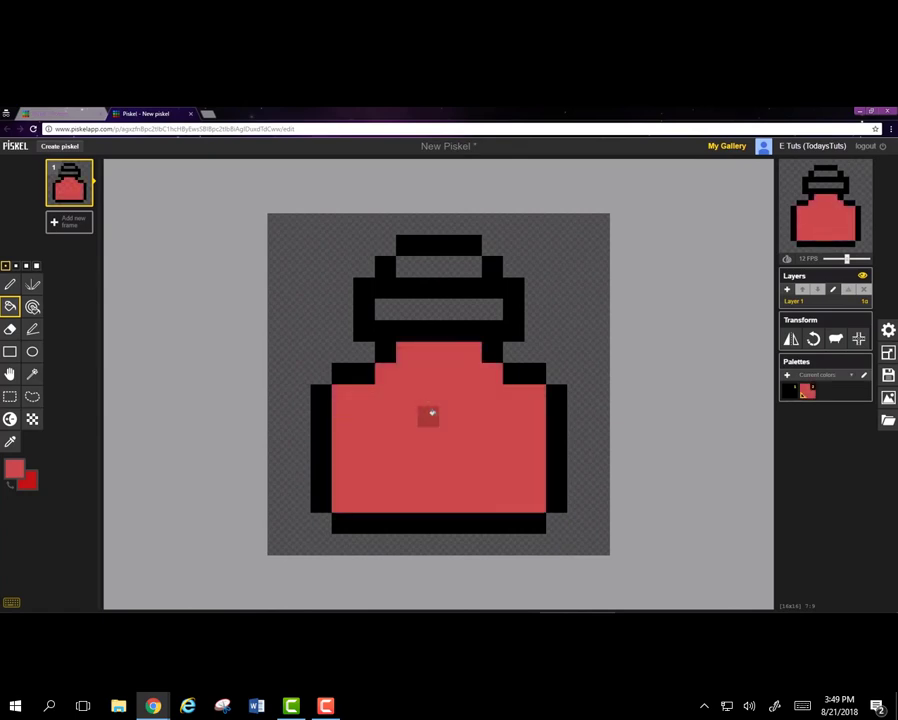
{"action": "right_click", "coordinate": [431, 413]}
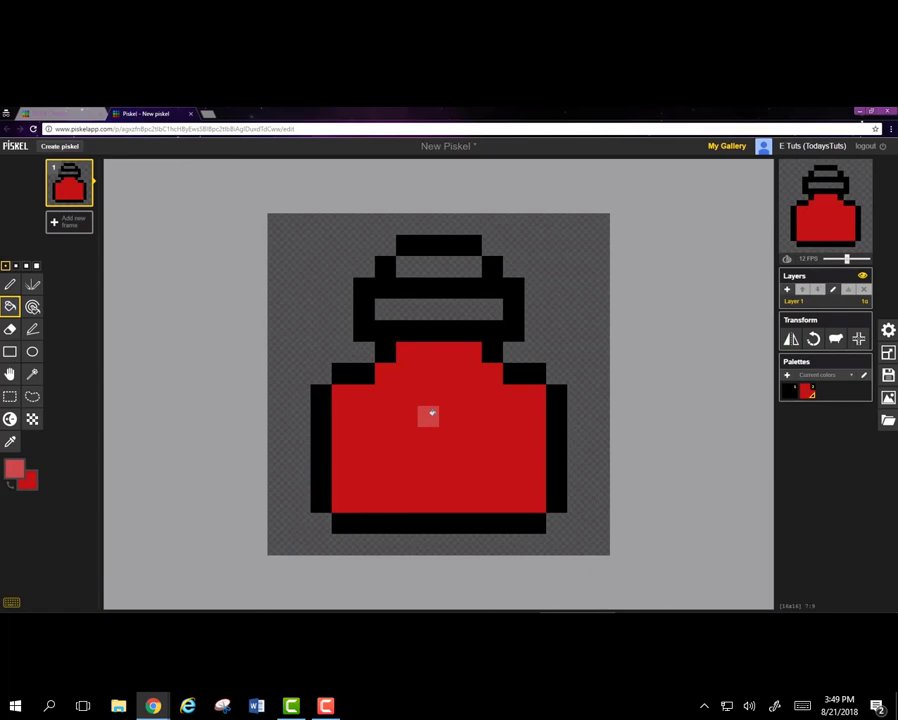
{"action": "left_click", "coordinate": [431, 413]}
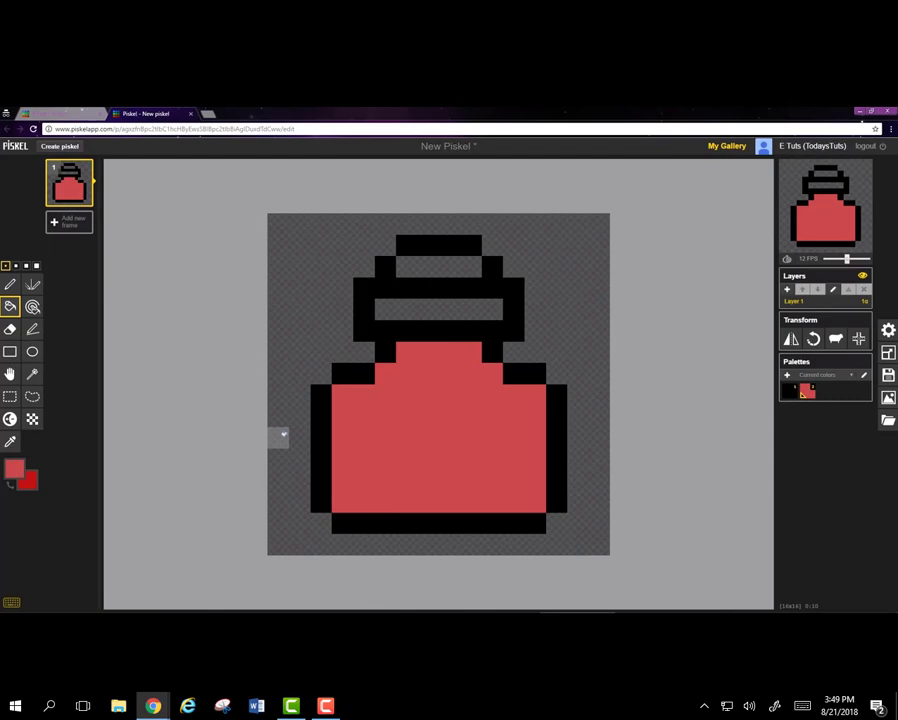
Erase the row of light red pixels inside the bottle's neck, just above the body.
{"action": "key", "text": "e"}
{"action": "left_click", "coordinate": [407, 353]}
{"action": "left_click_drag", "start_coordinate": [407, 353], "coordinate": [468, 354]}
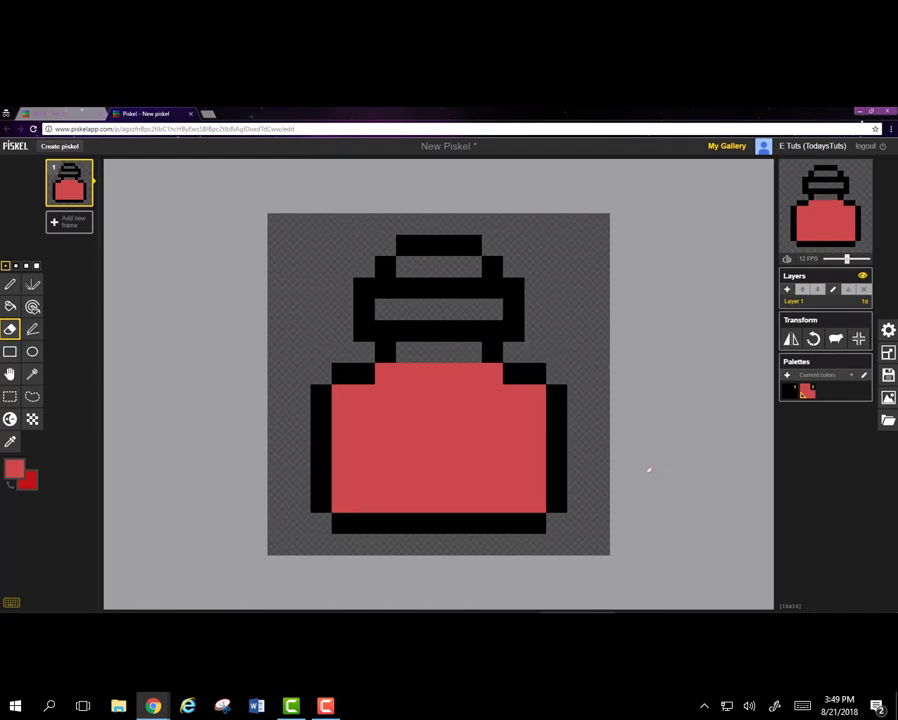
Shade the liquid's left side and bottom with the secondary dark red, stepping the edge diagonally down to the lower right corner.
{"action": "key", "text": "p"}
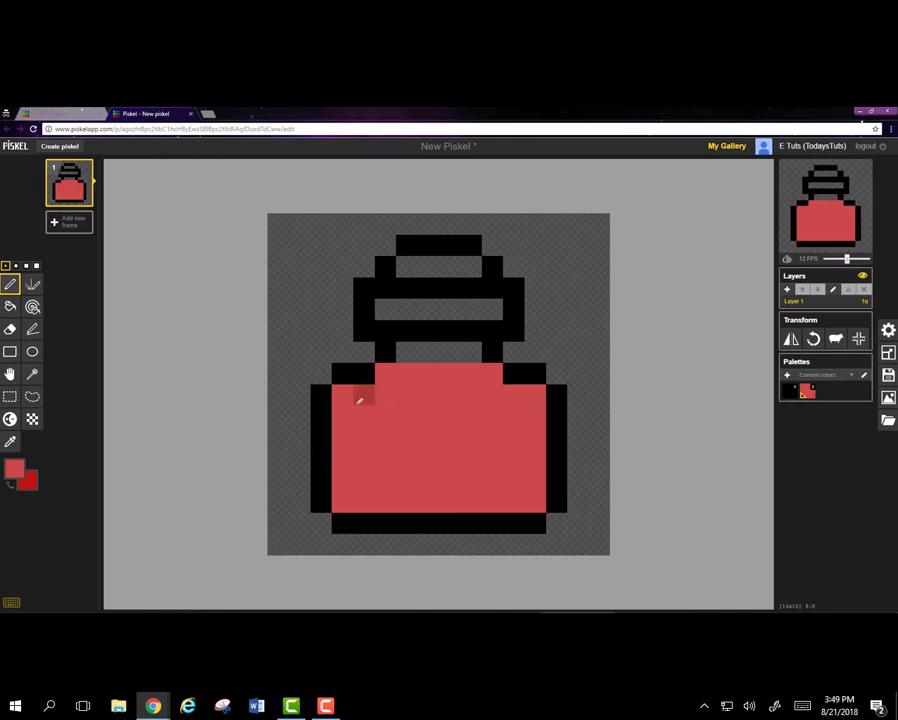
{"action": "mouse_move", "coordinate": [344, 396]}
{"action": "left_mouse_down"}
{"action": "mouse_move", "coordinate": [341, 503]}
{"action": "mouse_move", "coordinate": [534, 500]}
{"action": "left_mouse_up"}
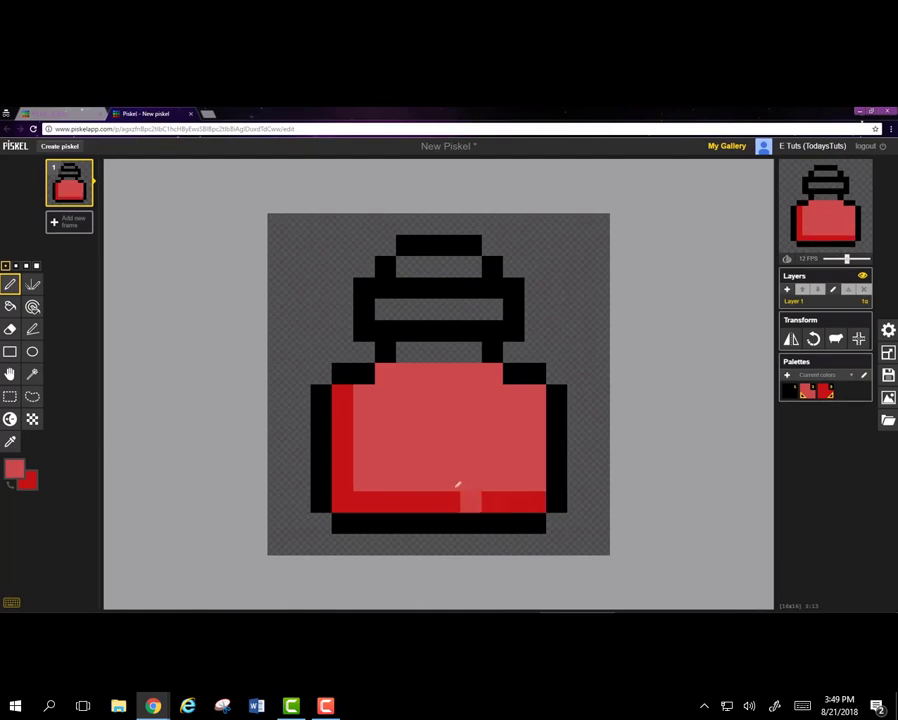
{"action": "mouse_move", "coordinate": [365, 393]}
{"action": "left_mouse_down"}
{"action": "mouse_move", "coordinate": [369, 476]}
{"action": "mouse_move", "coordinate": [496, 480]}
{"action": "left_mouse_up"}
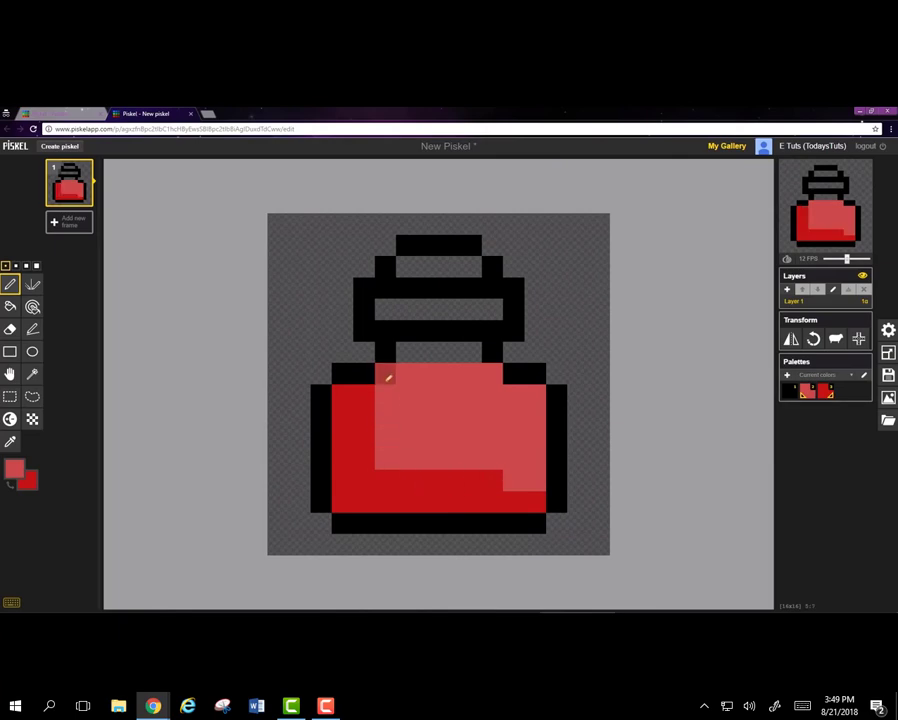
{"action": "mouse_move", "coordinate": [388, 374]}
{"action": "left_mouse_down"}
{"action": "mouse_move", "coordinate": [390, 451]}
{"action": "mouse_move", "coordinate": [458, 459]}
{"action": "left_mouse_up"}
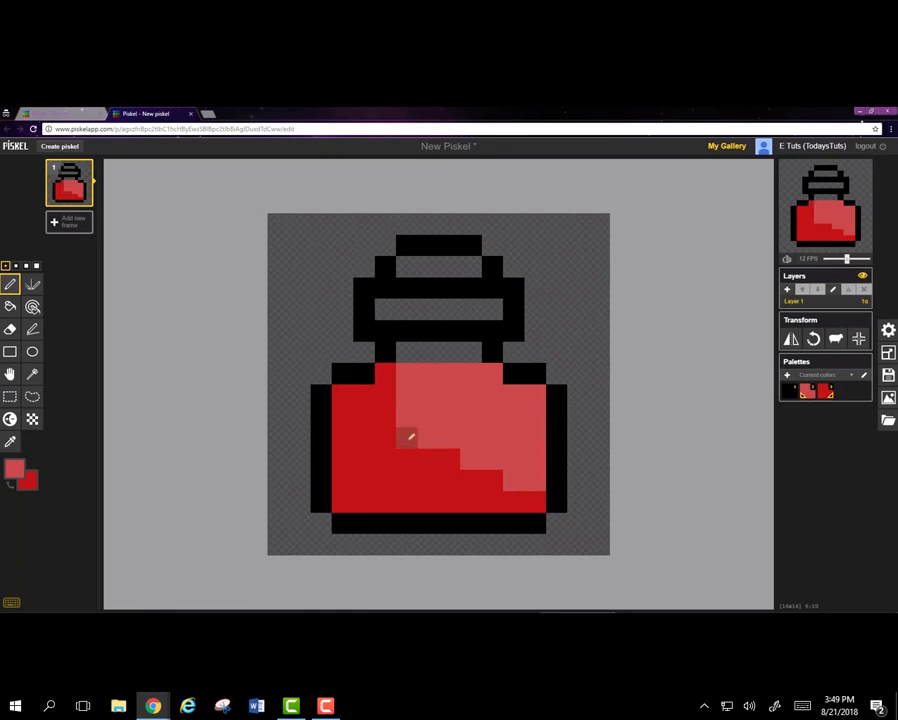
{"action": "left_click_drag", "start_coordinate": [410, 437], "coordinate": [430, 437]}
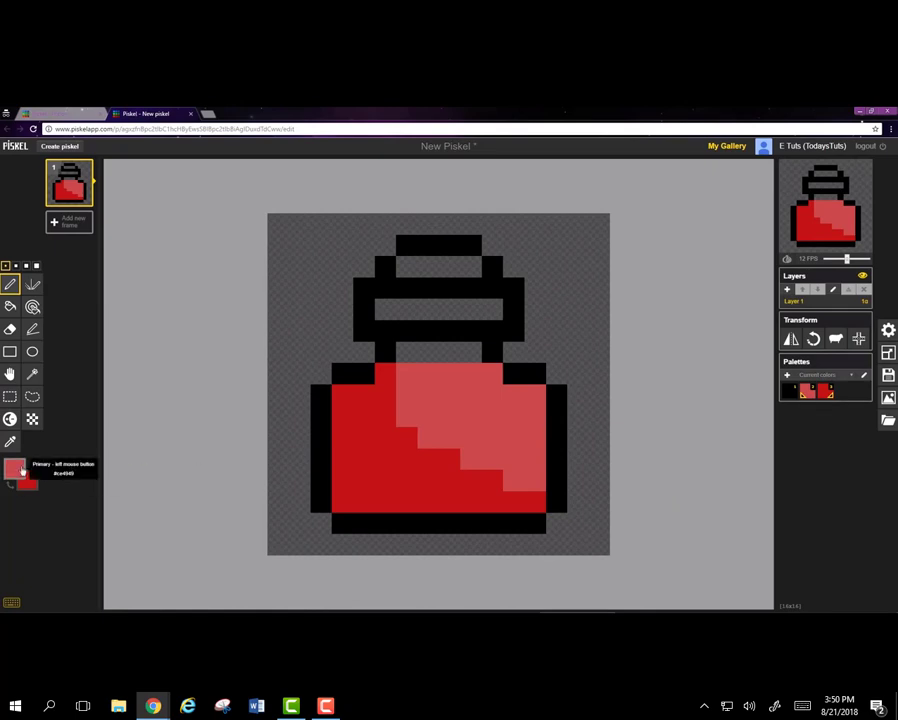
Set the primary colour to pale blue #c3e7ec and copy its hex code.
{"action": "left_click", "coordinate": [14, 468]}
{"action": "mouse_move", "coordinate": [116, 490]}
{"action": "left_mouse_down"}
{"action": "mouse_move", "coordinate": [117, 520]}
{"action": "mouse_move", "coordinate": [80, 494]}
{"action": "mouse_move", "coordinate": [57, 494]}
{"action": "left_mouse_up"}
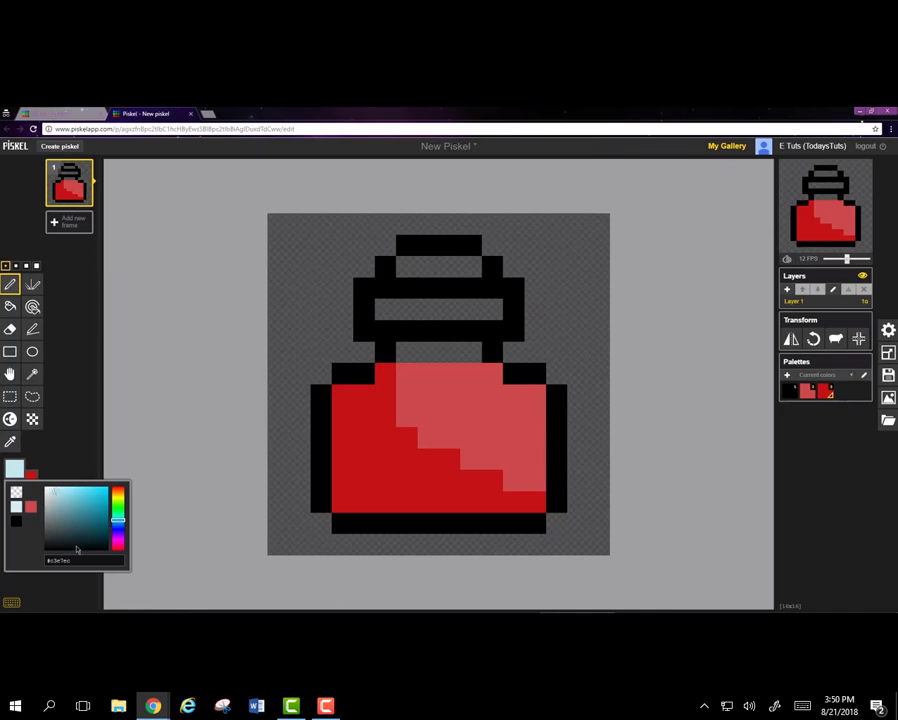
{"action": "triple_click", "coordinate": [50, 560]}
{"action": "right_click", "coordinate": [52, 560]}
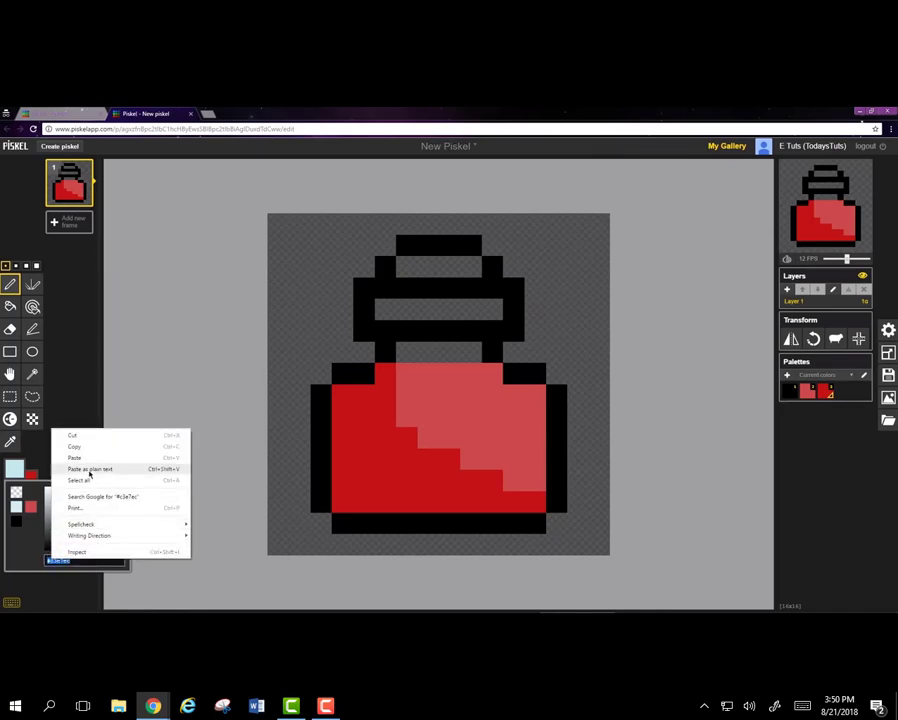
{"action": "left_click", "coordinate": [74, 446]}
Paste the pale blue code as the secondary colour and darken it to grey-blue #90abae.
{"action": "left_click", "coordinate": [33, 477]}
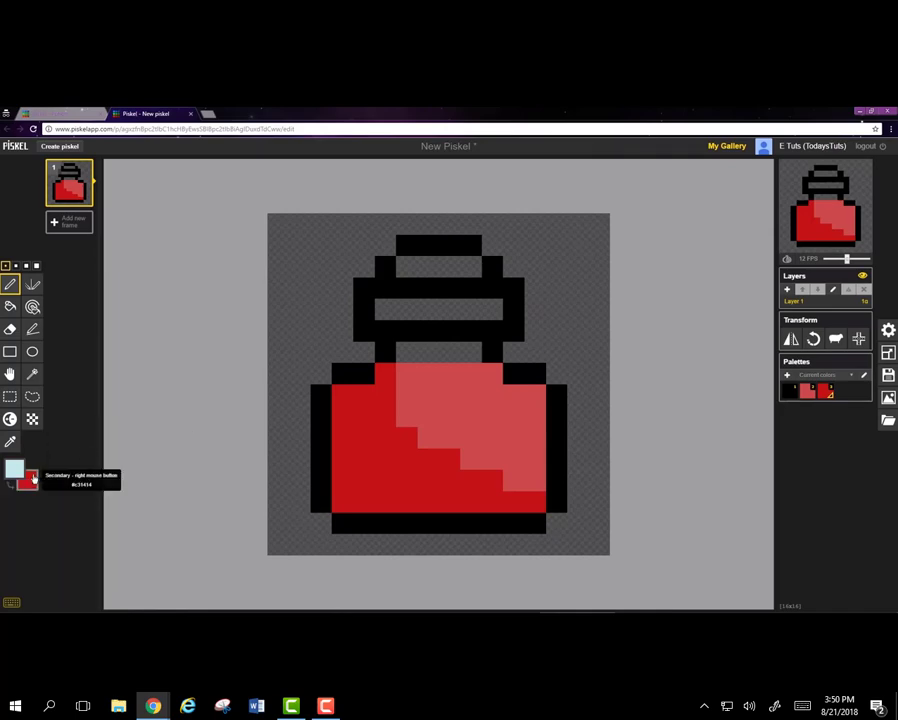
{"action": "triple_click", "coordinate": [59, 572]}
{"action": "right_click", "coordinate": [59, 572]}
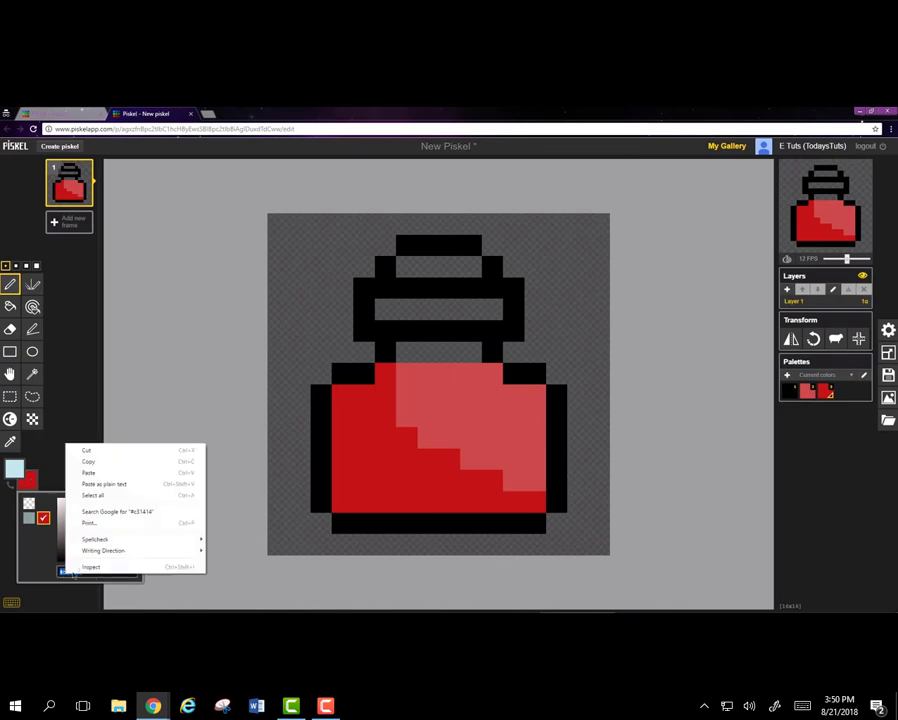
{"action": "left_click", "coordinate": [90, 473]}
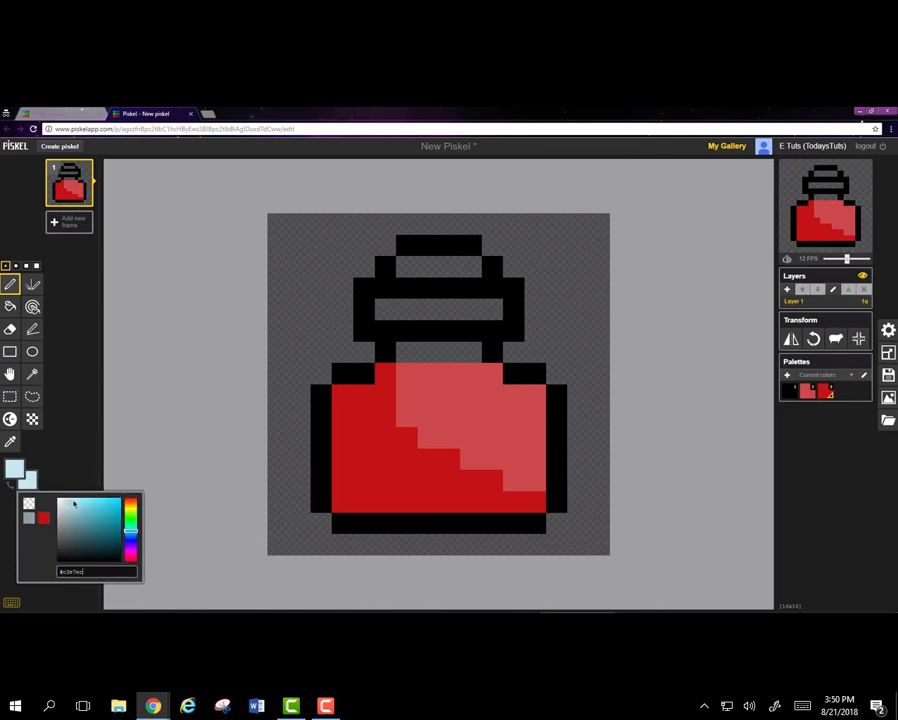
{"action": "left_click", "coordinate": [68, 509]}
{"action": "left_click_drag", "start_coordinate": [68, 509], "coordinate": [68, 521]}
{"action": "left_click", "coordinate": [103, 458]}
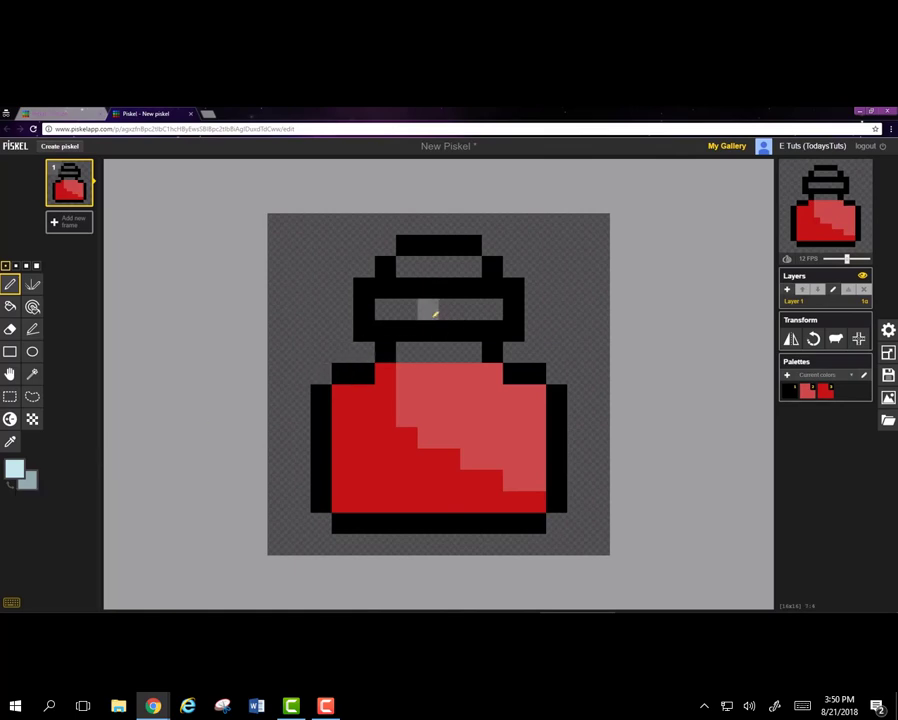
Paint the glass rim and neck pale blue, with grey-blue shadow on the two leftmost rim pixels and the leftmost neck pixel.
{"action": "left_click_drag", "start_coordinate": [435, 314], "coordinate": [497, 309]}
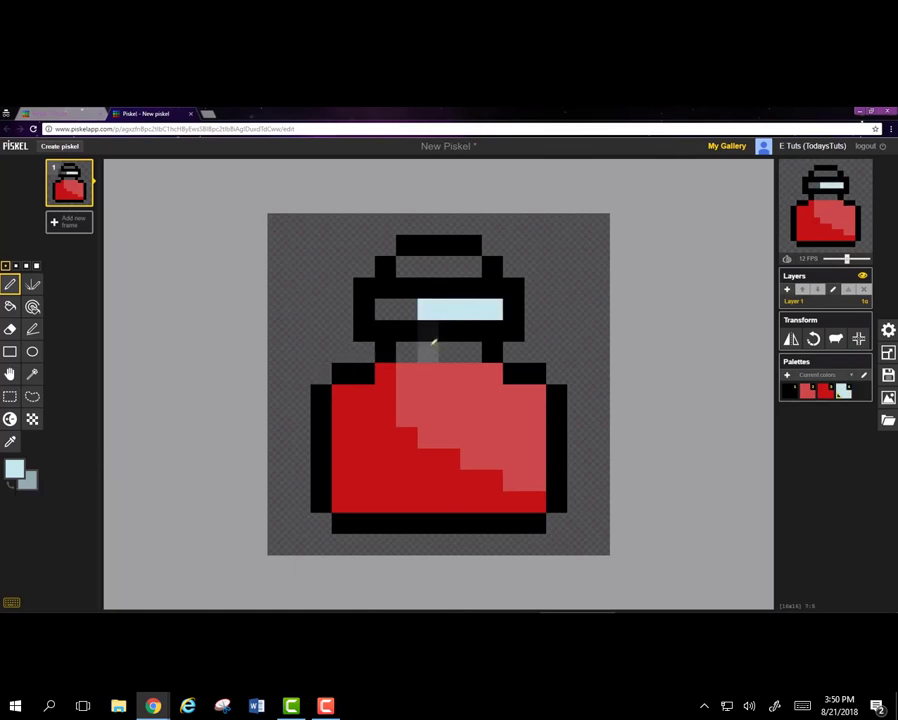
{"action": "left_click_drag", "start_coordinate": [431, 348], "coordinate": [455, 349]}
{"action": "right_click", "coordinate": [385, 309]}
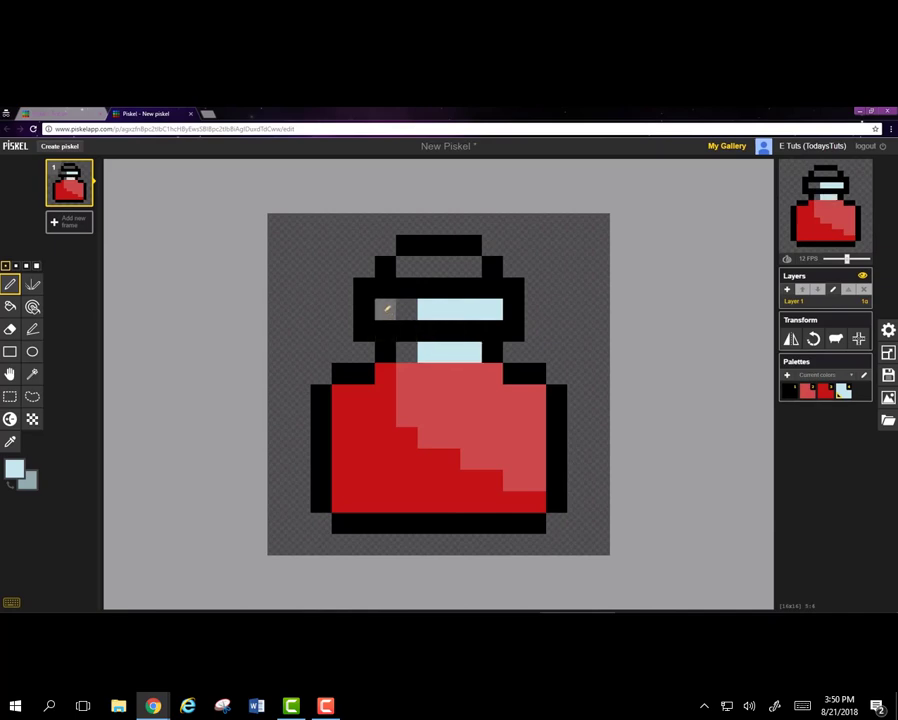
{"action": "right_click", "coordinate": [404, 309]}
{"action": "right_click", "coordinate": [407, 352]}
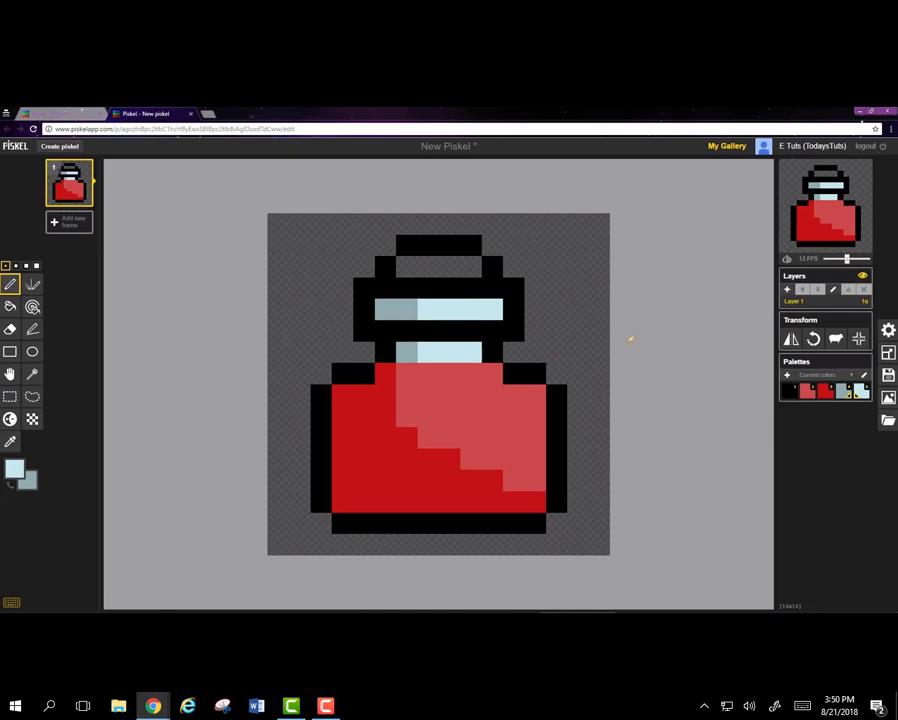
Set the primary colour to a light orange for the cork and copy its hex code.
{"action": "left_click", "coordinate": [14, 468]}
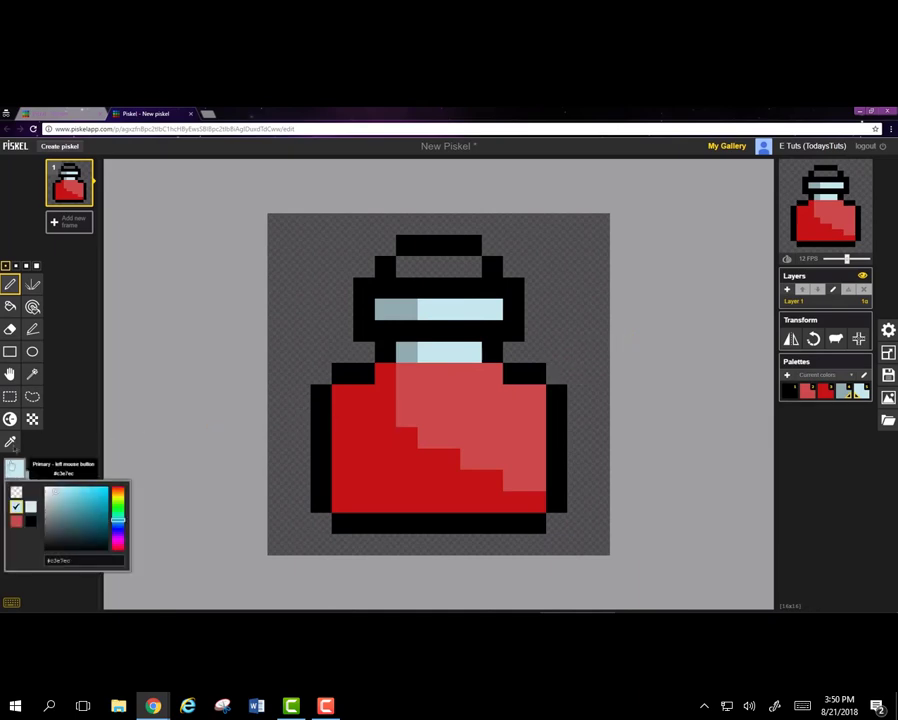
{"action": "left_click_drag", "start_coordinate": [117, 505], "coordinate": [80, 491]}
{"action": "left_click", "coordinate": [84, 493]}
{"action": "left_click", "coordinate": [120, 494]}
{"action": "triple_click", "coordinate": [68, 560]}
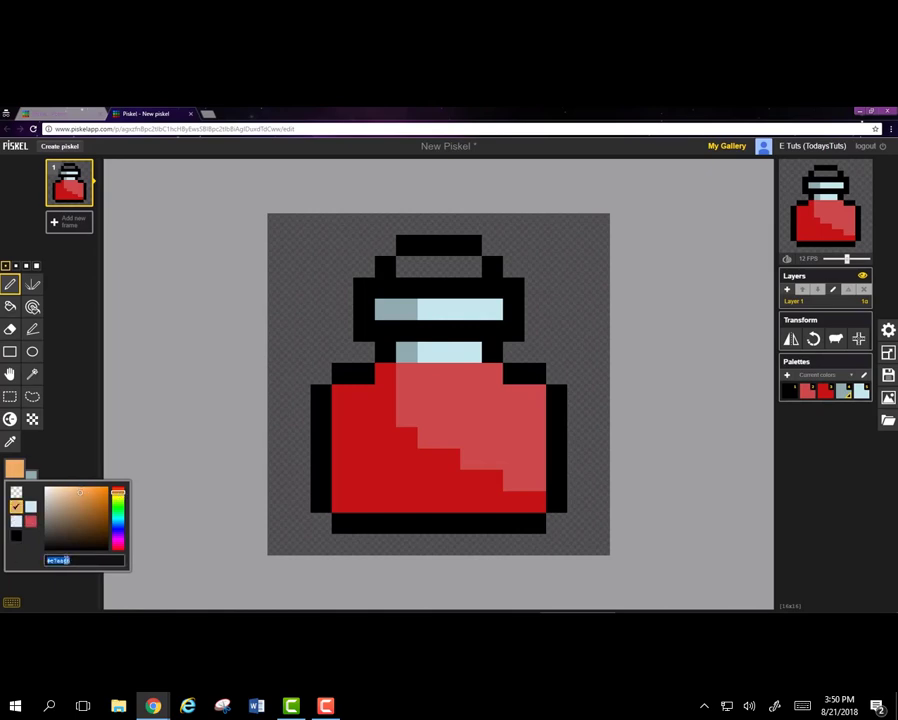
{"action": "right_click", "coordinate": [66, 559]}
{"action": "left_click", "coordinate": [96, 449]}
{"action": "left_click", "coordinate": [70, 460]}
Paste the light orange code as the secondary colour and darken it to an orange-brown.
{"action": "left_click", "coordinate": [31, 478]}
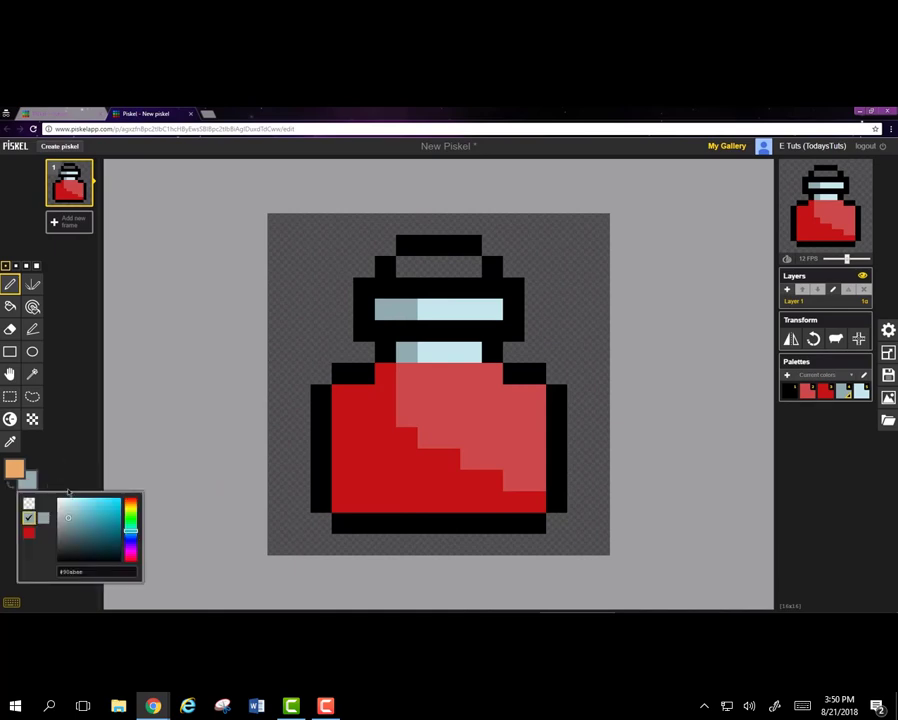
{"action": "left_click_drag", "start_coordinate": [99, 567], "coordinate": [62, 571]}
{"action": "right_click", "coordinate": [66, 570]}
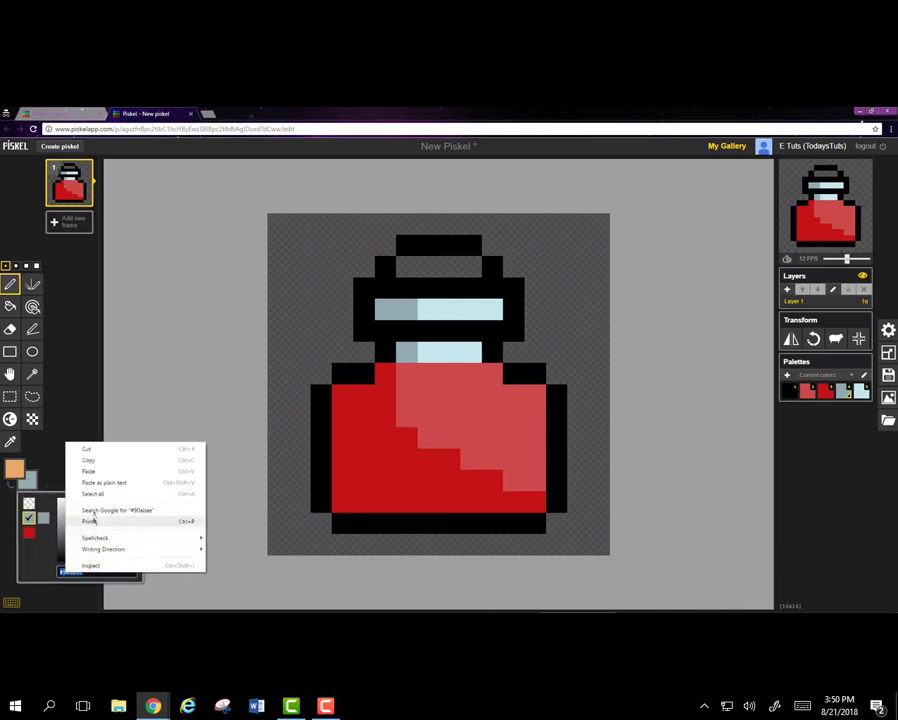
{"action": "left_click", "coordinate": [95, 474]}
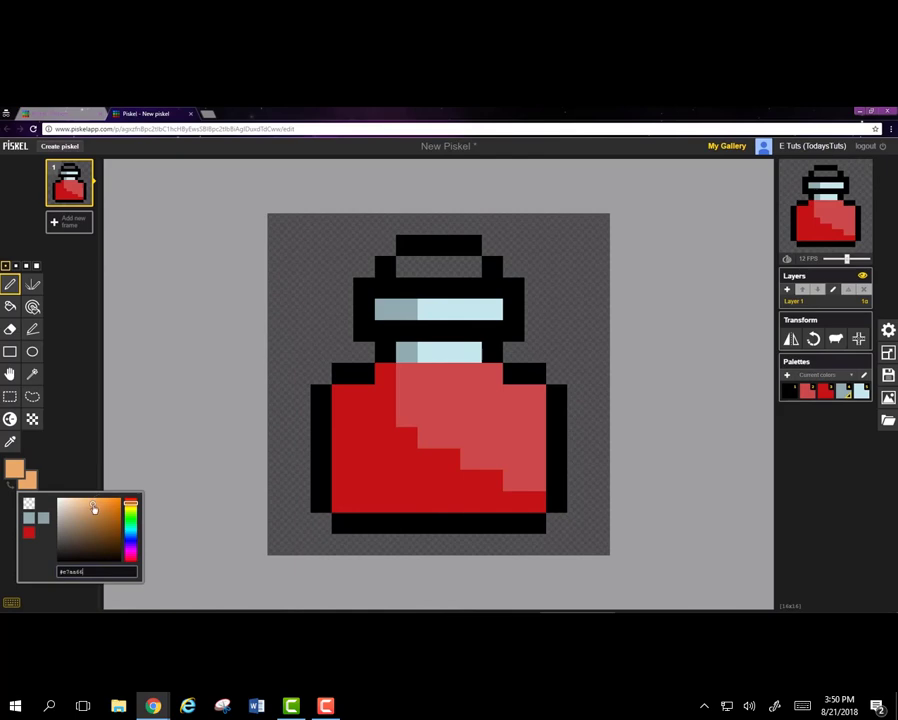
{"action": "left_click_drag", "start_coordinate": [94, 512], "coordinate": [101, 521]}
{"action": "left_click", "coordinate": [86, 458]}
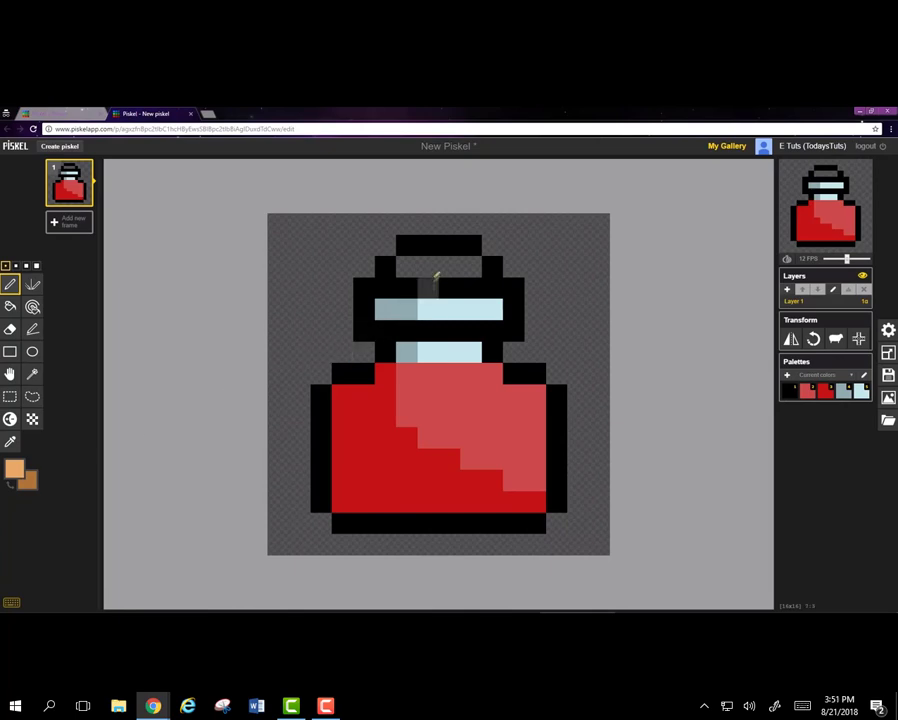
Paint the cork's two right pixels light orange and its two left pixels orange-brown.
{"action": "left_click", "coordinate": [450, 266]}
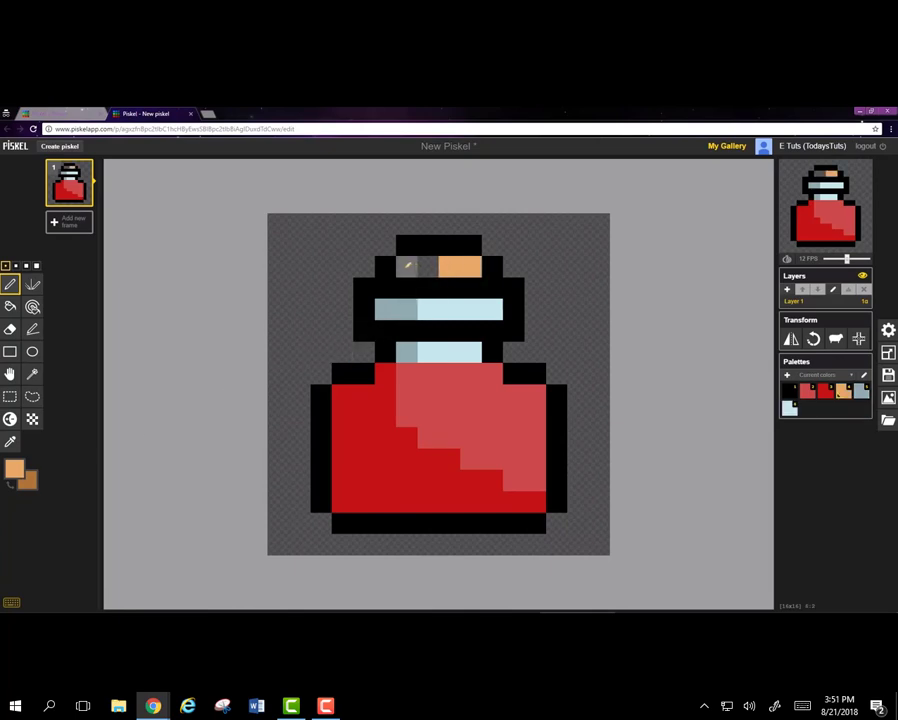
{"action": "right_click", "coordinate": [407, 266]}
{"action": "right_click", "coordinate": [427, 266]}
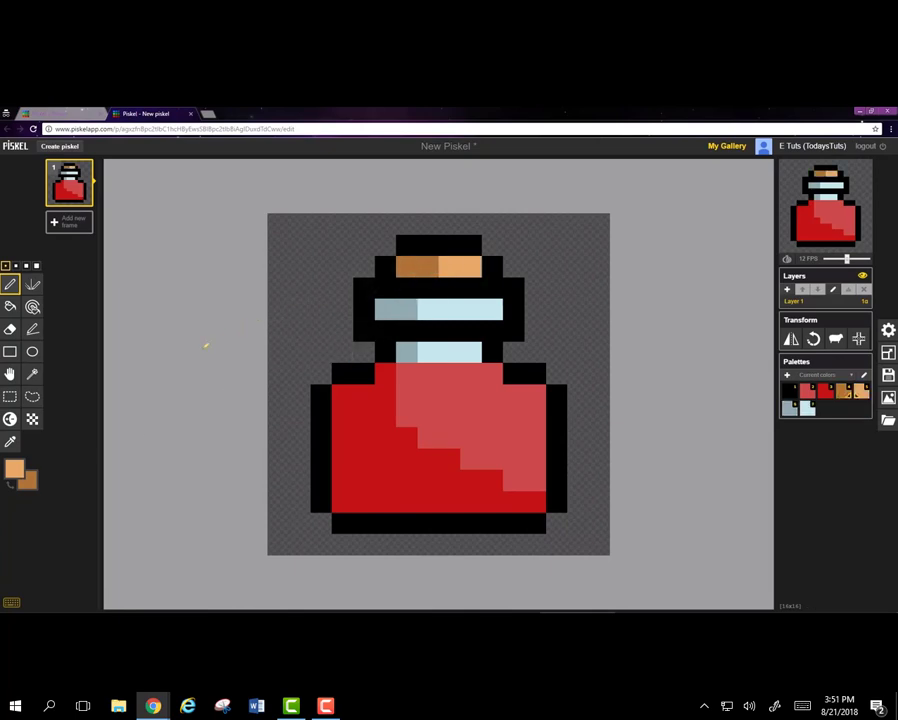